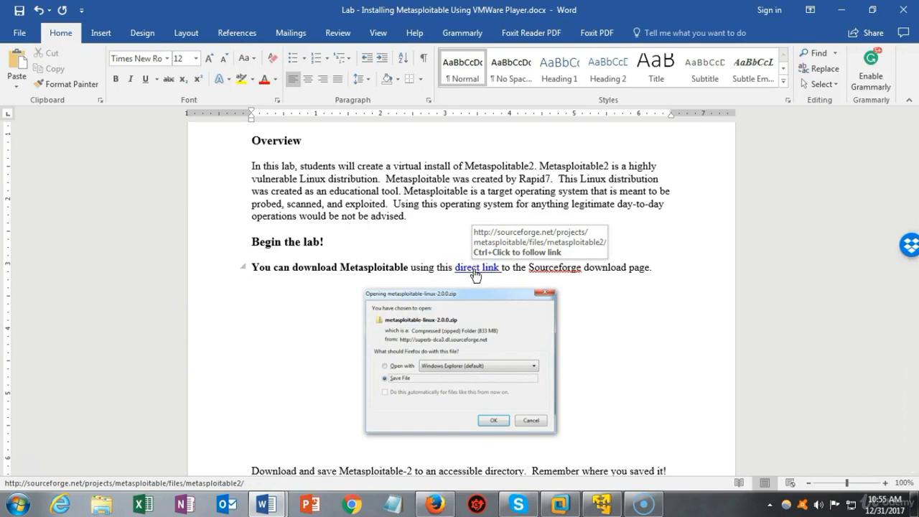
Switch to Firefox and start downloading metasploitable-linux-2.0.0.zip from the SourceForge Metasploitable2 page, choosing to save the file.
{"action": "left_click", "coordinate": [435, 505]}
{"action": "scroll", "coordinate": [539, 352], "scroll_direction": "up", "scroll_amount": 10}
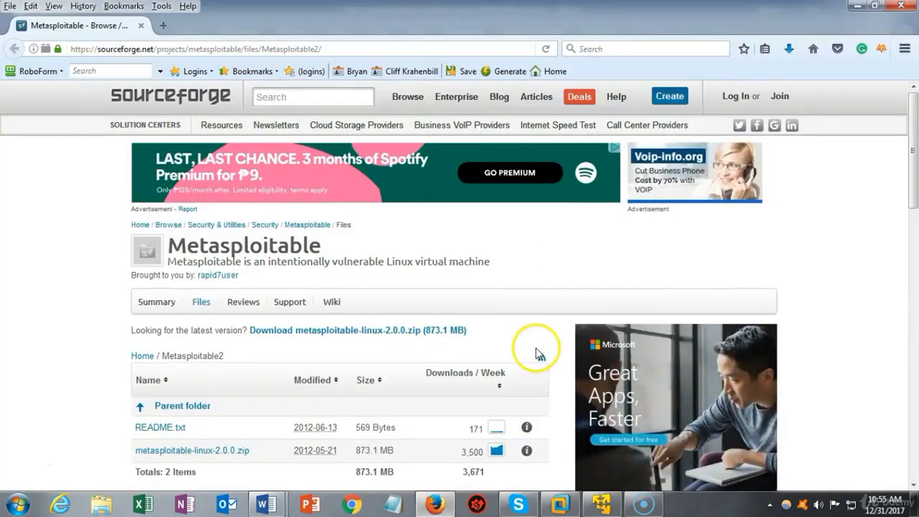
{"action": "scroll", "coordinate": [886, 266], "scroll_direction": "down", "scroll_amount": 4}
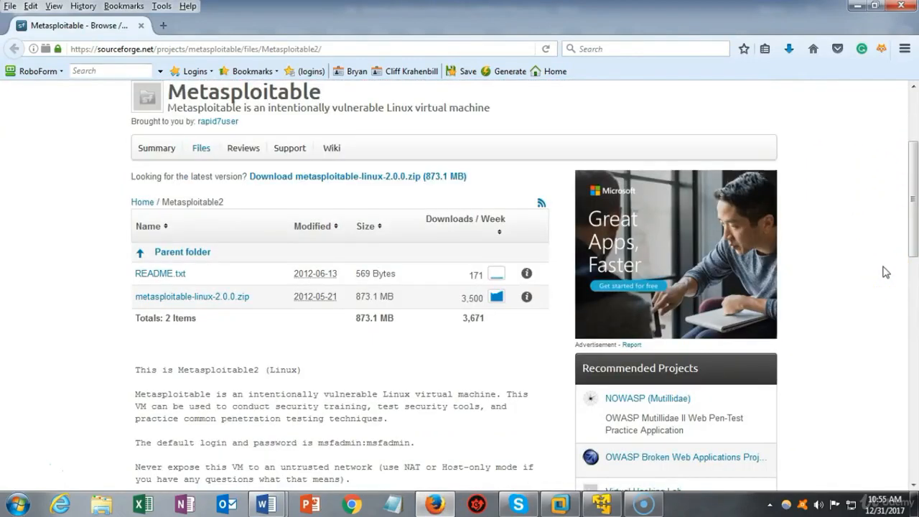
{"action": "left_click", "coordinate": [320, 179]}
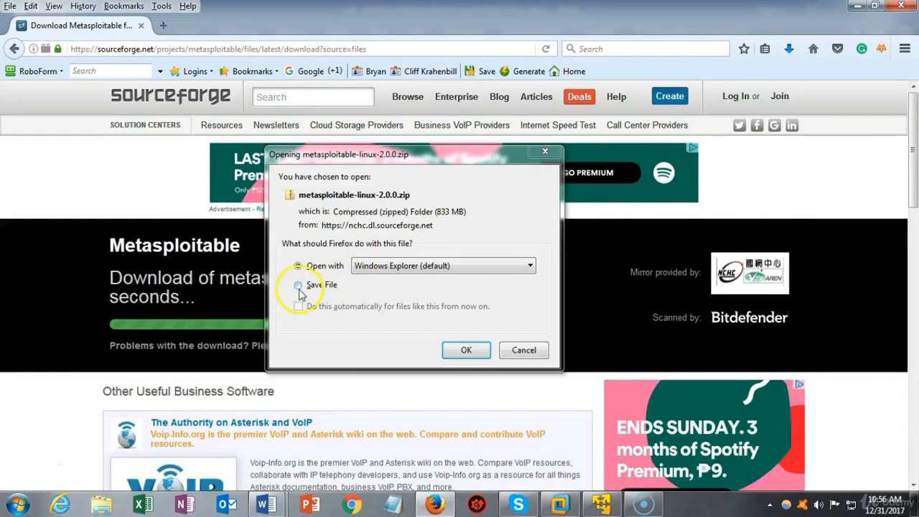
{"action": "left_click", "coordinate": [299, 286]}
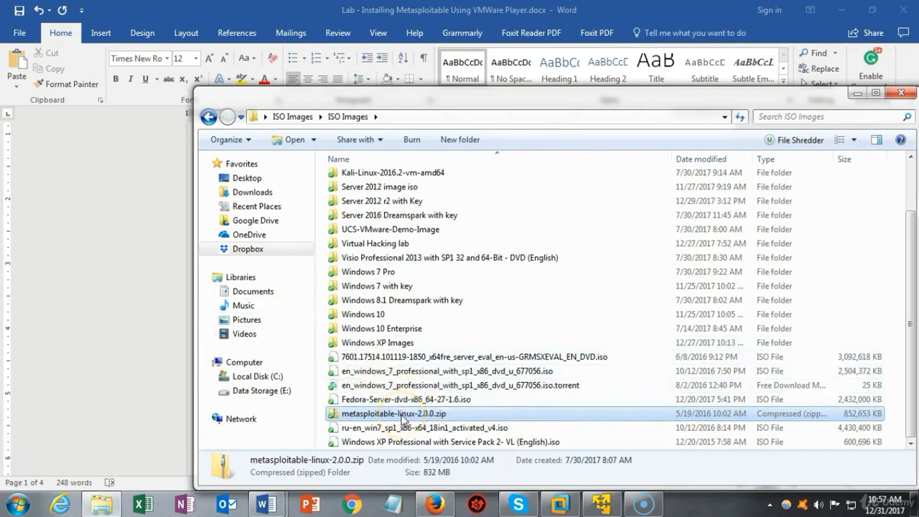
{"action": "right_click", "coordinate": [402, 419]}
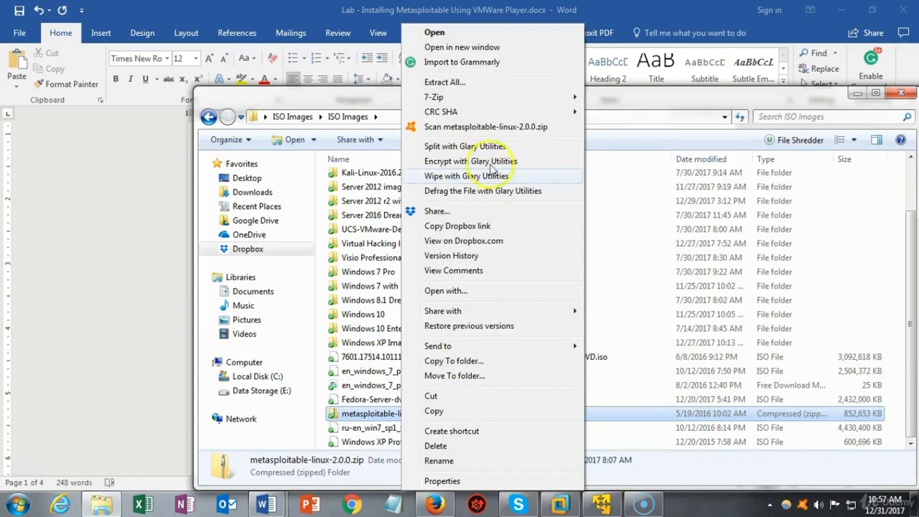
{"action": "mouse_move", "coordinate": [429, 96]}
{"action": "left_click", "coordinate": [67, 219]}
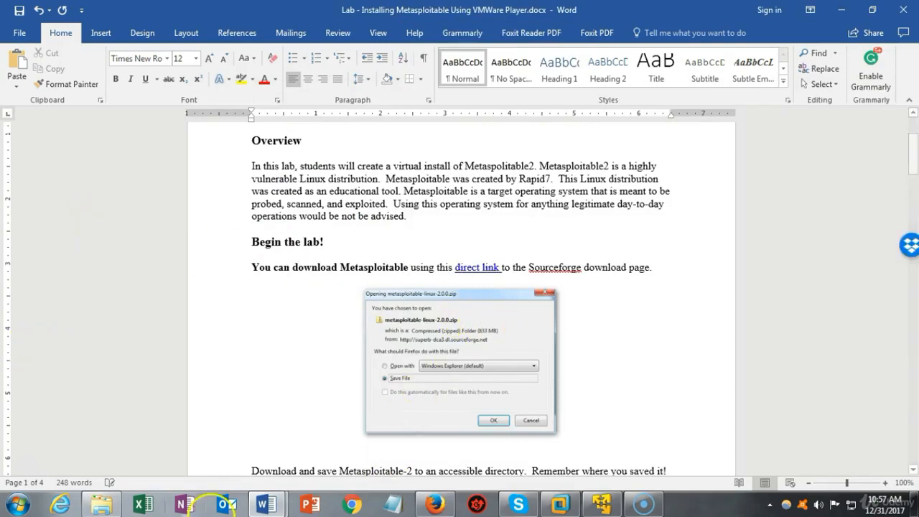
Switch to Windows Explorer, open metasploitable-linux-2.0.0.zip, and extract all its files into the proposed metasploitable-linux-2.0.0 folder in ISO Images.
{"action": "left_click", "coordinate": [101, 505]}
{"action": "double_click", "coordinate": [405, 415]}
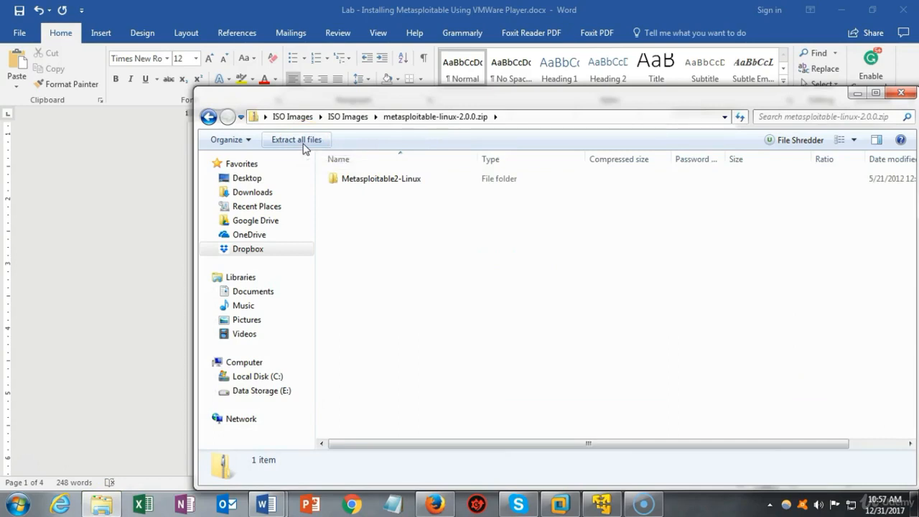
{"action": "left_click", "coordinate": [303, 142]}
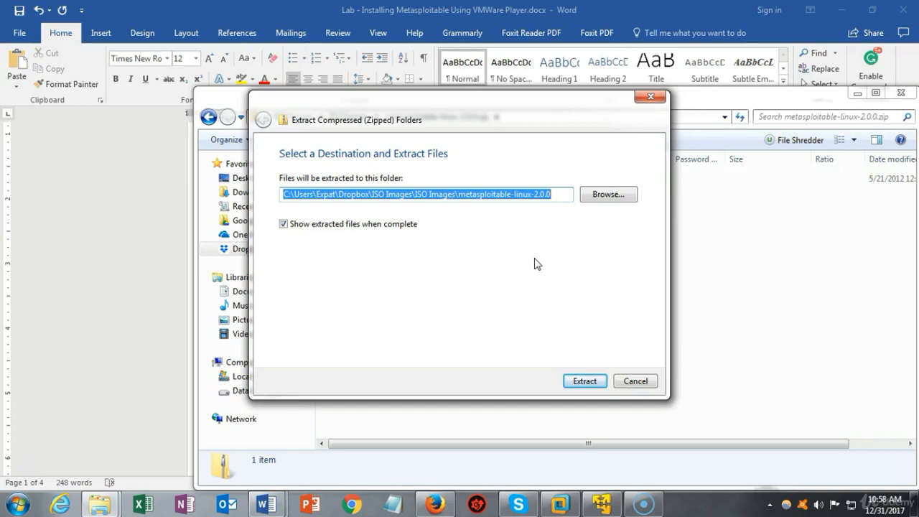
{"action": "left_click", "coordinate": [459, 193]}
{"action": "left_click", "coordinate": [551, 193], "text": "shift"}
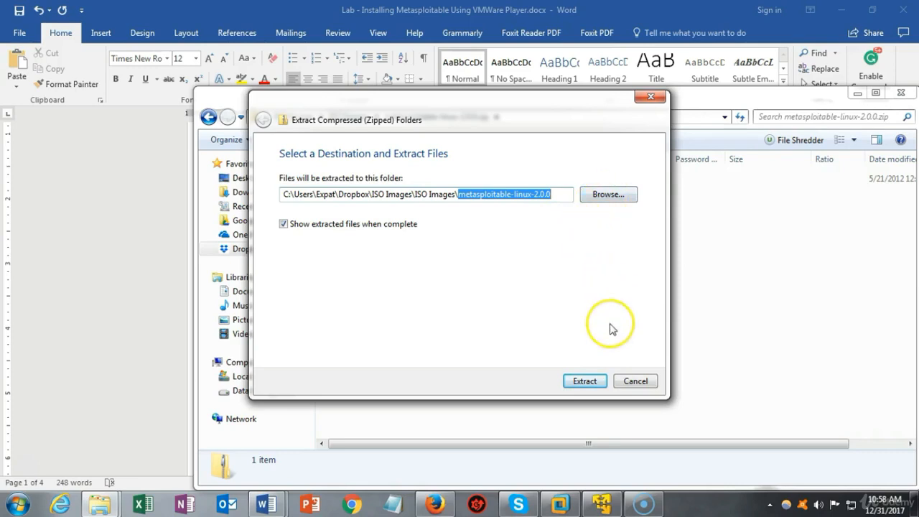
{"action": "left_click", "coordinate": [586, 383]}
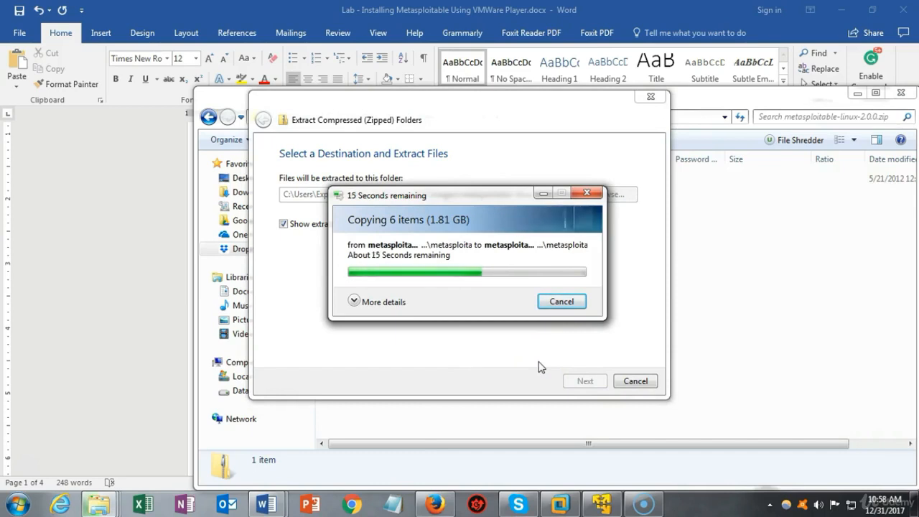
{"action": "left_click", "coordinate": [480, 344]}
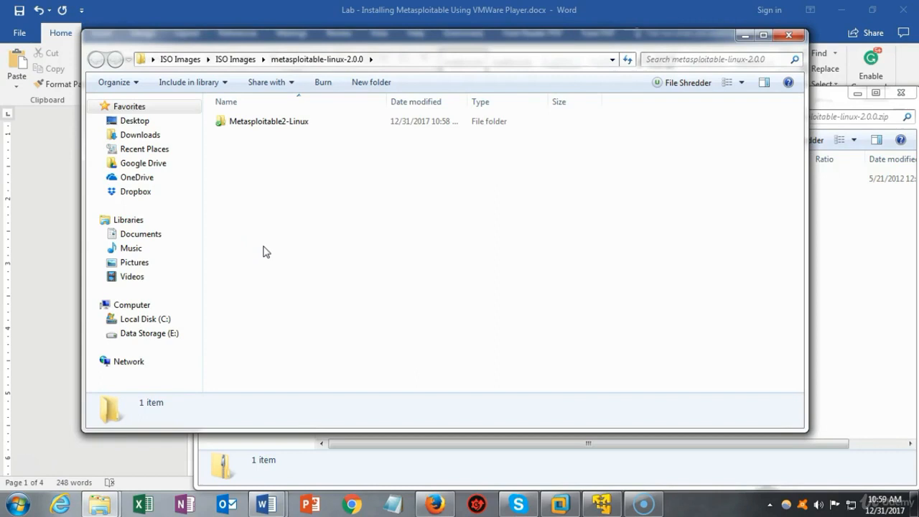
Open the extracted Metasploitable2-Linux folder to view its contents.
{"action": "left_click", "coordinate": [260, 124]}
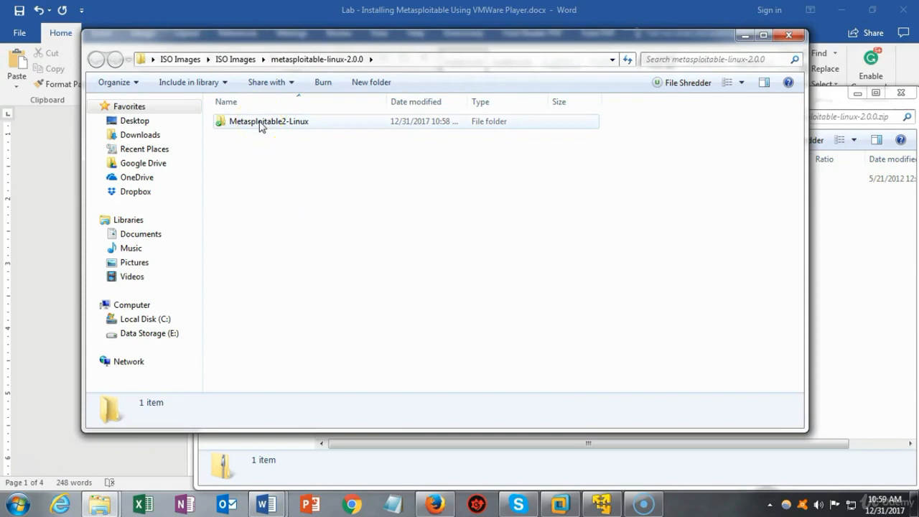
{"action": "double_click", "coordinate": [260, 123]}
{"action": "left_click", "coordinate": [265, 124]}
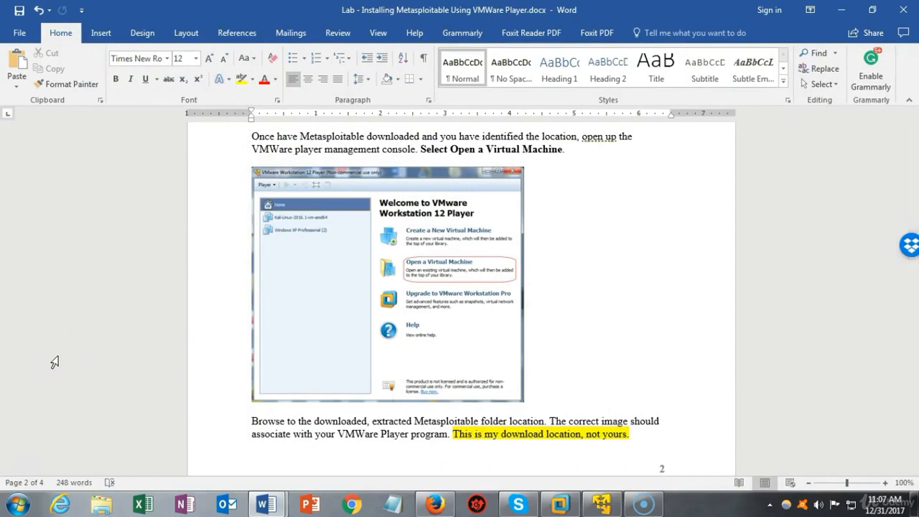
Switch to VMware Workstation, bring up the Workstation 14 Player window for comparison, and close the Player.
{"action": "left_click", "coordinate": [559, 500]}
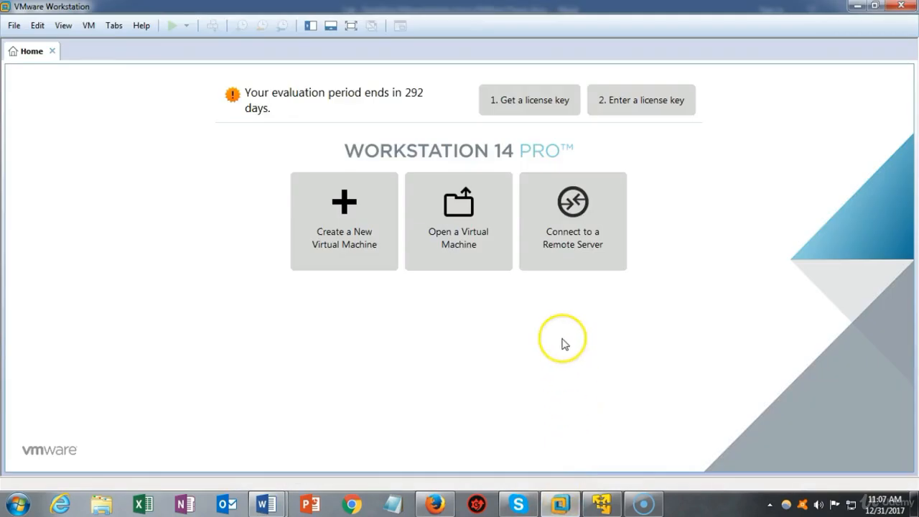
{"action": "left_click", "coordinate": [602, 503]}
{"action": "left_click", "coordinate": [453, 272]}
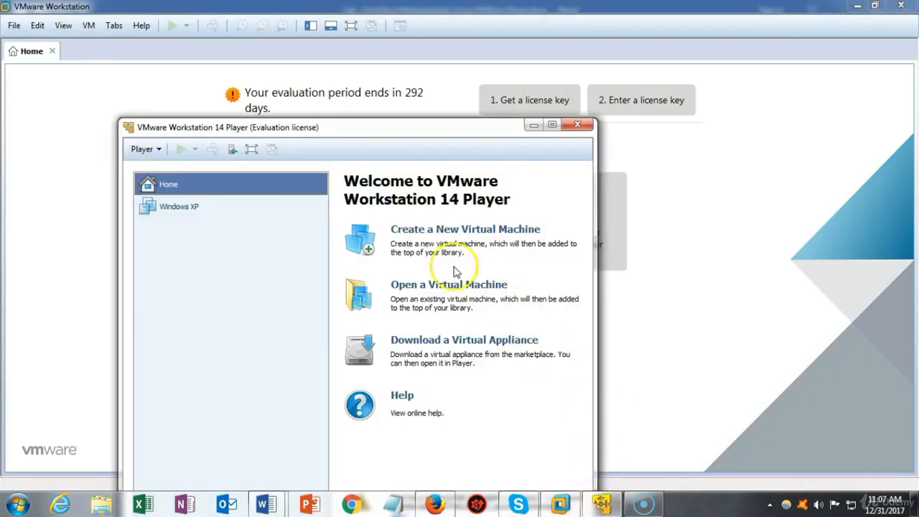
{"action": "left_click_drag", "start_coordinate": [356, 125], "coordinate": [365, 85]}
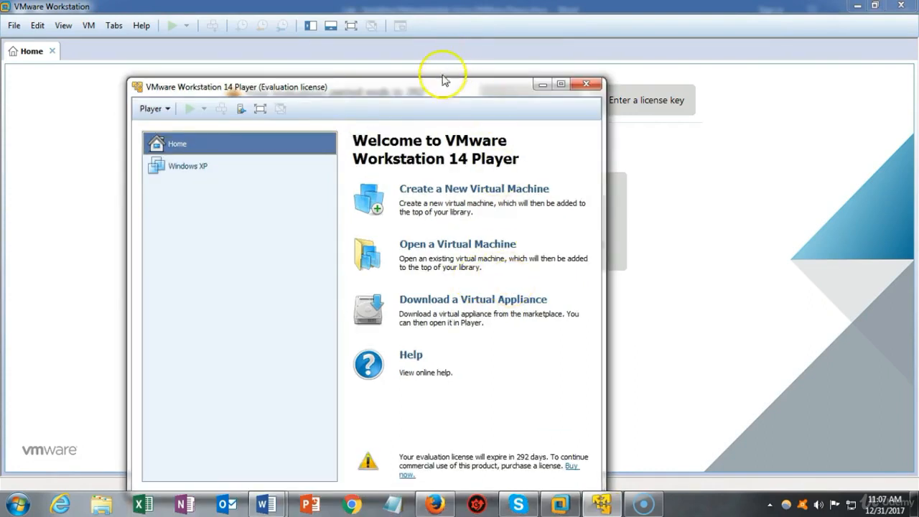
{"action": "left_click_drag", "start_coordinate": [431, 86], "coordinate": [814, 66]}
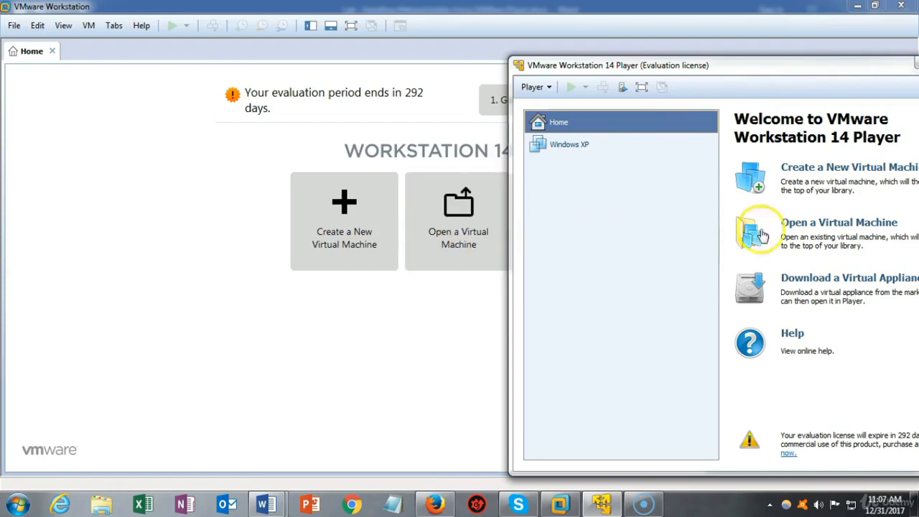
{"action": "left_click_drag", "start_coordinate": [763, 64], "coordinate": [454, 74]}
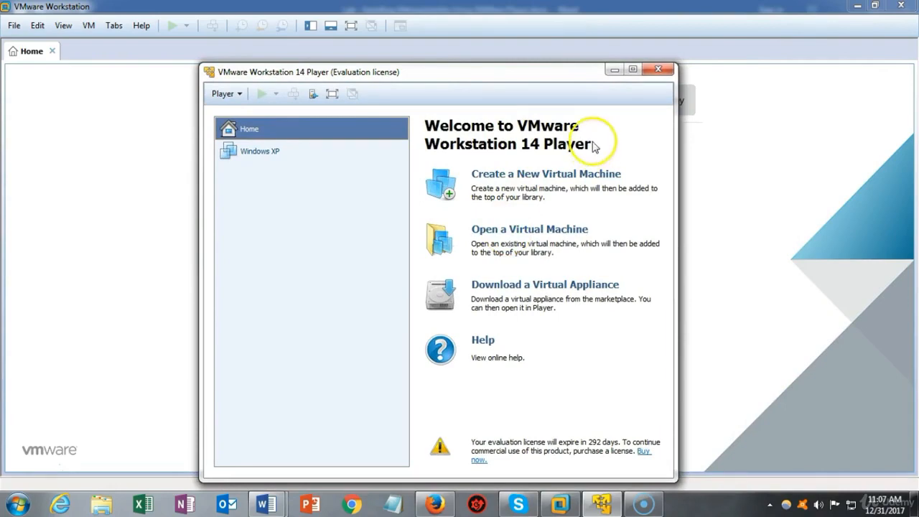
{"action": "left_click", "coordinate": [655, 72]}
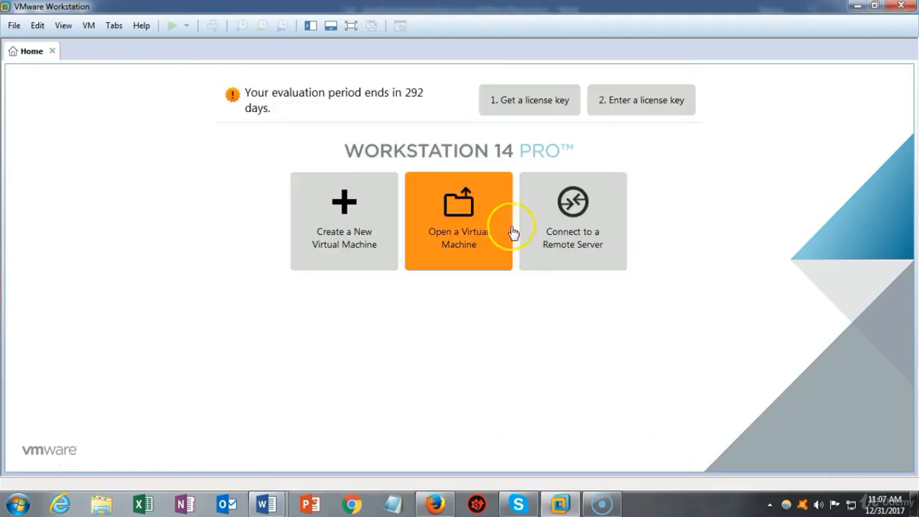
Open the existing virtual machine Metasploitable.vmx from the extracted Metasploitable2-Linux folder.
{"action": "left_click", "coordinate": [459, 212]}
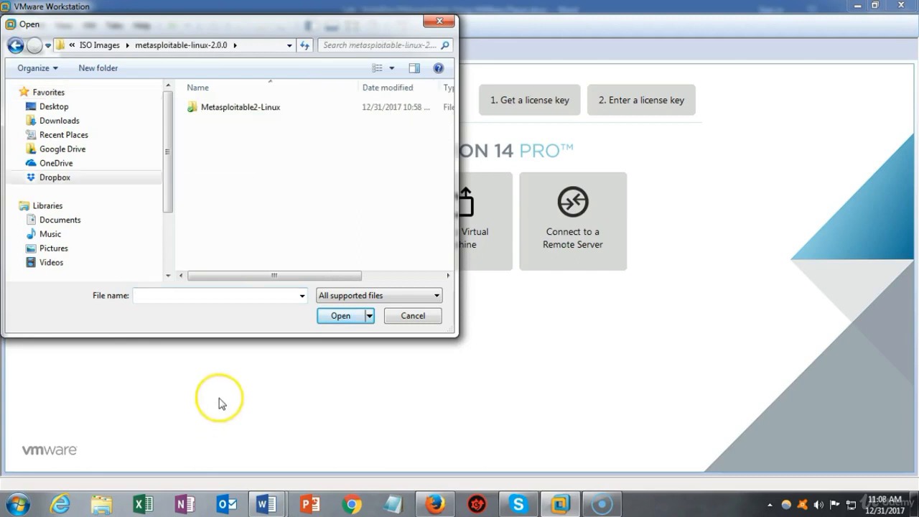
{"action": "double_click", "coordinate": [251, 113]}
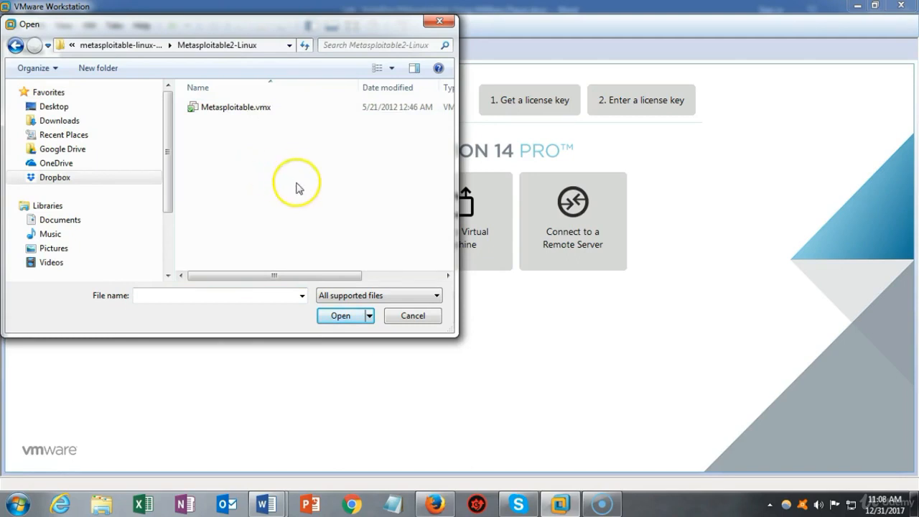
{"action": "double_click", "coordinate": [232, 107]}
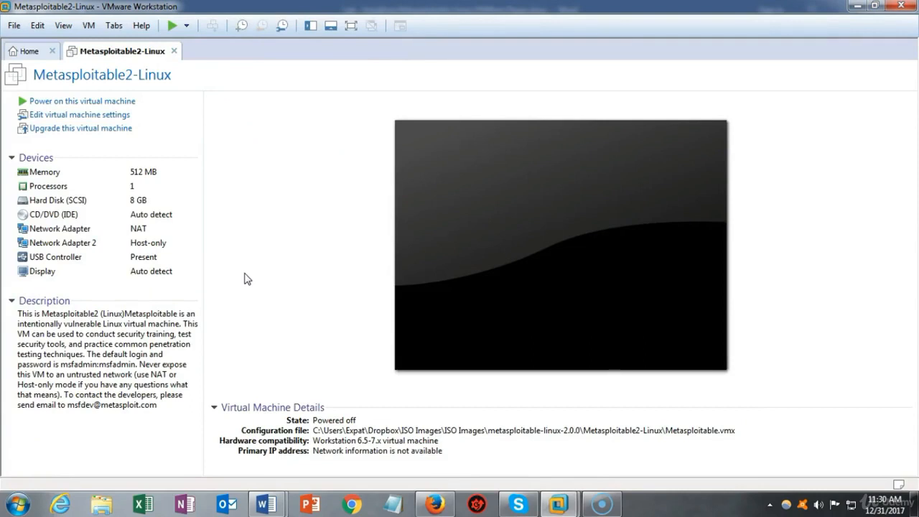
Power on the Metasploitable2-Linux virtual machine and declare that it was copied.
{"action": "left_click", "coordinate": [97, 102]}
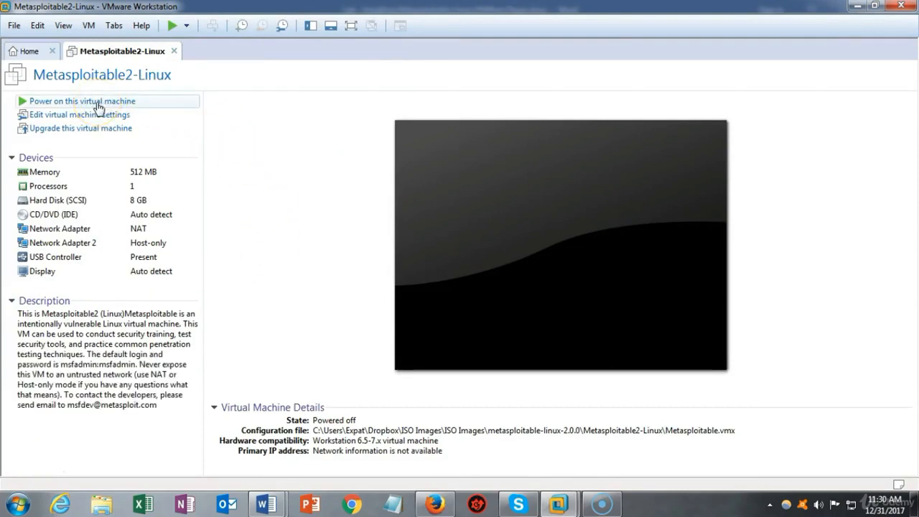
{"action": "left_click", "coordinate": [97, 105]}
{"action": "left_click", "coordinate": [249, 211]}
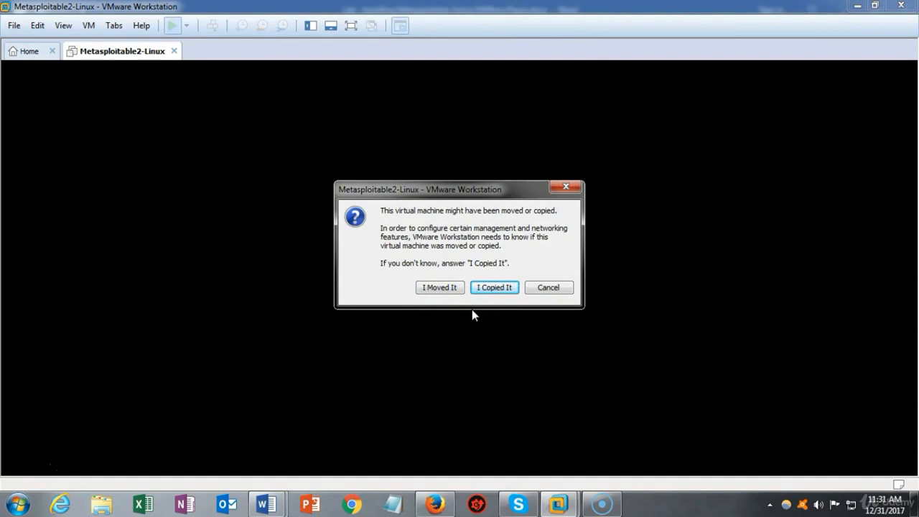
{"action": "left_click", "coordinate": [494, 289]}
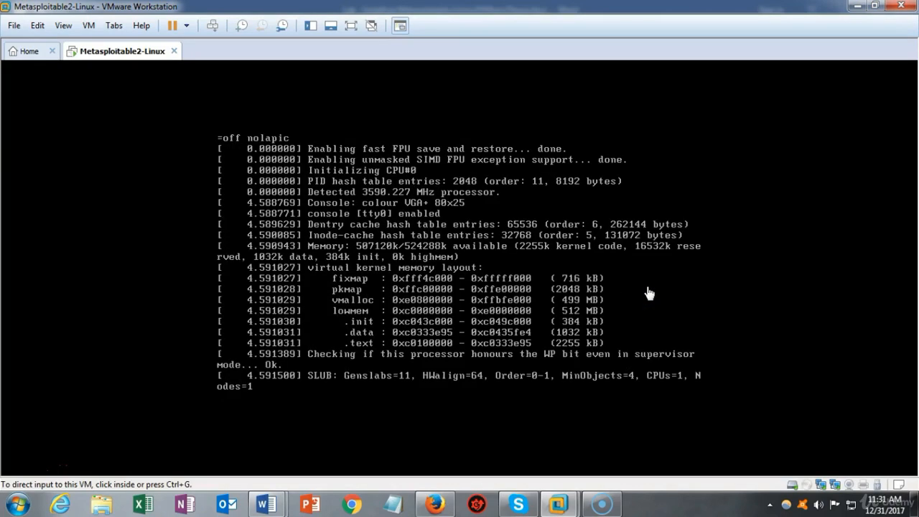
{"action": "left_click", "coordinate": [56, 393]}
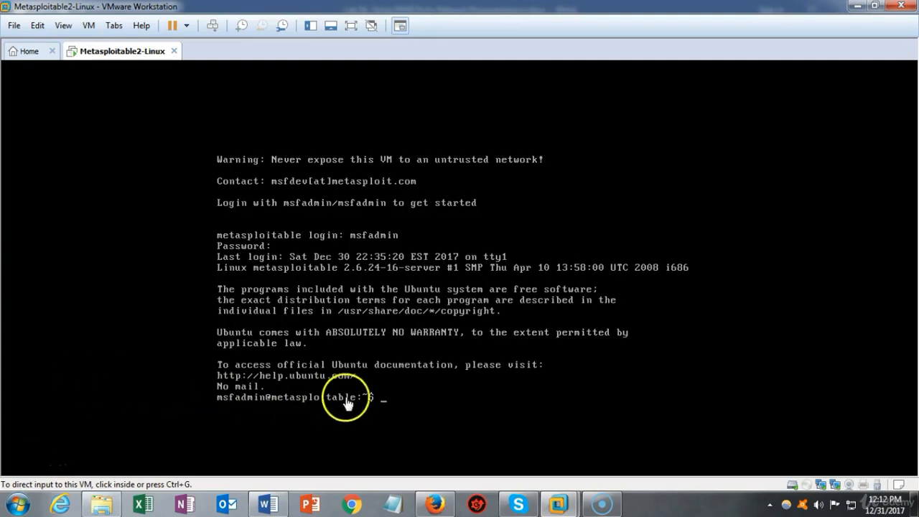
Switch to the root account in the virtual machine's console with sudo su and enter the account password.
{"action": "left_click", "coordinate": [383, 400]}
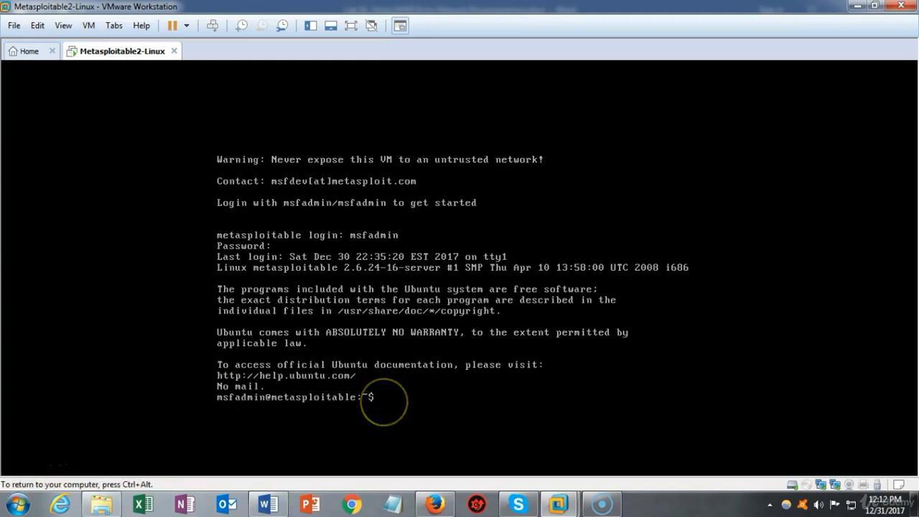
{"action": "type", "text": "sudo"}
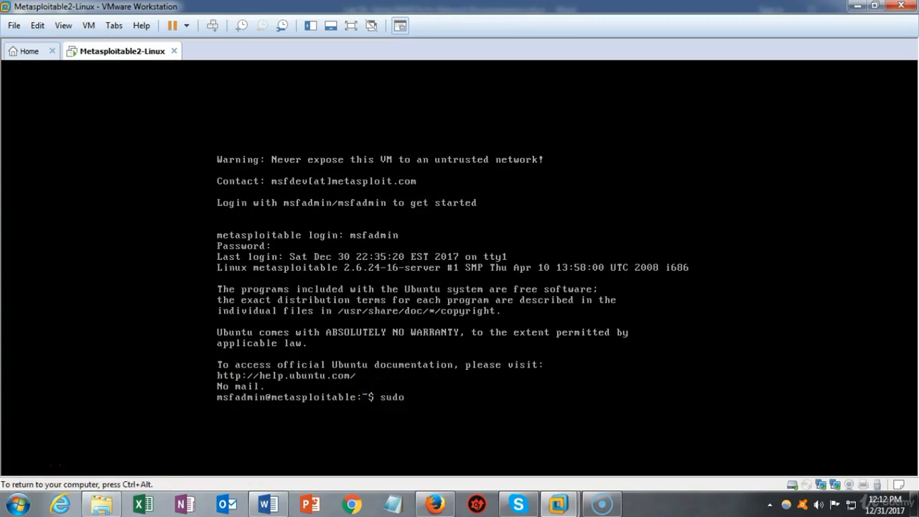
{"action": "type", "text": " su"}
{"action": "key", "text": "Return"}
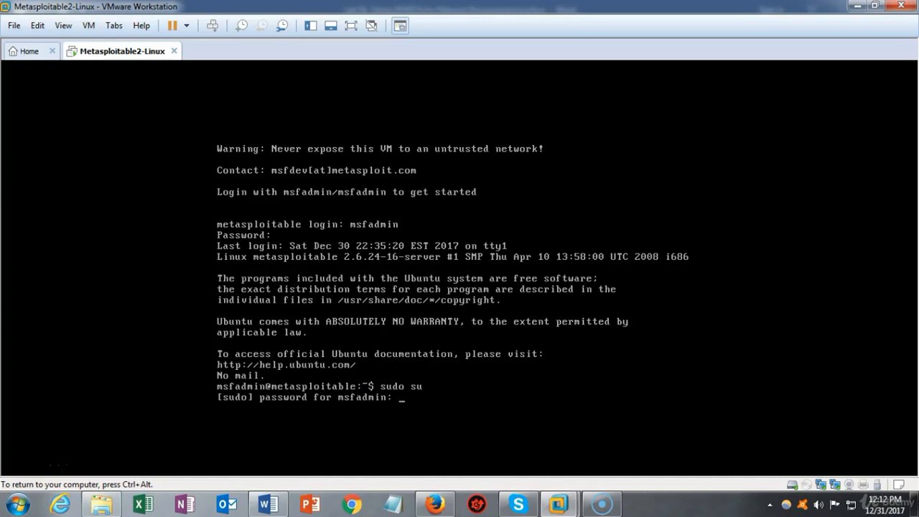
{"action": "key", "text": "Return"}
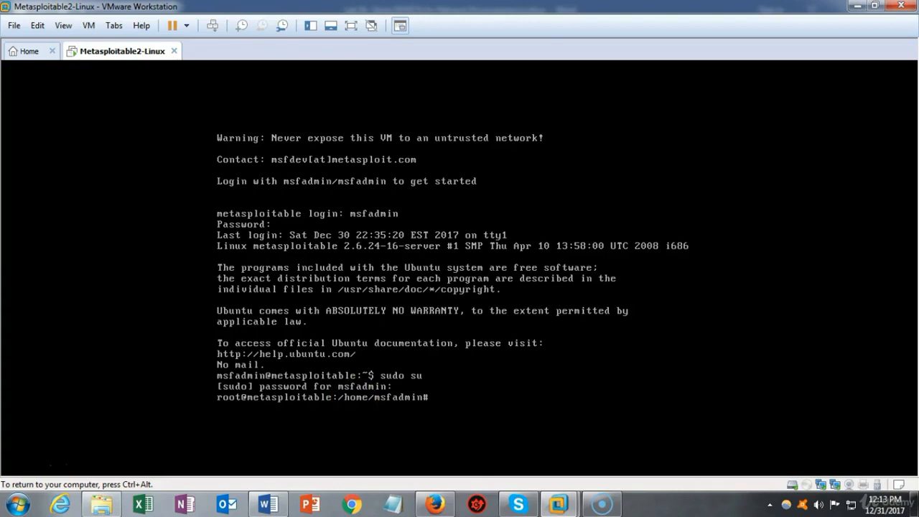
Run shutdown 1 in the root console and return control from the virtual machine to the host.
{"action": "type", "text": "shutdown 1"}
{"action": "key", "text": "Return"}
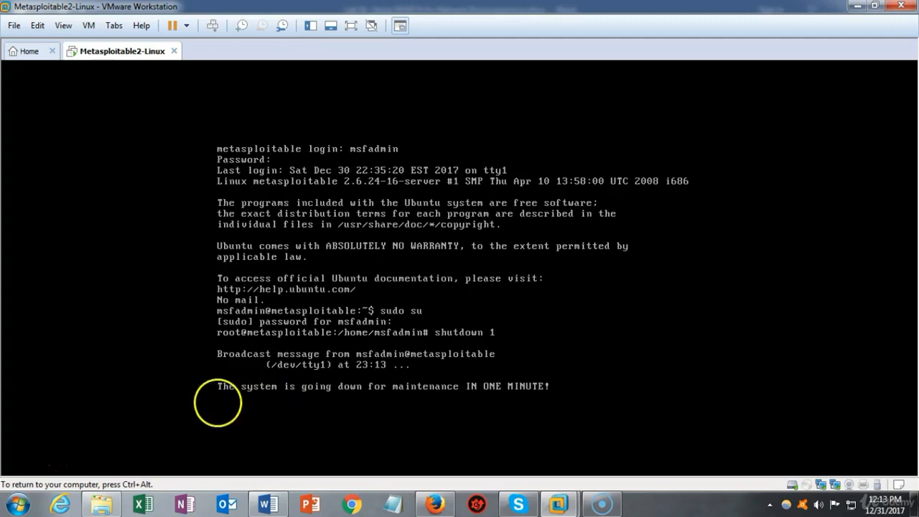
{"action": "key", "text": "ctrl+alt"}
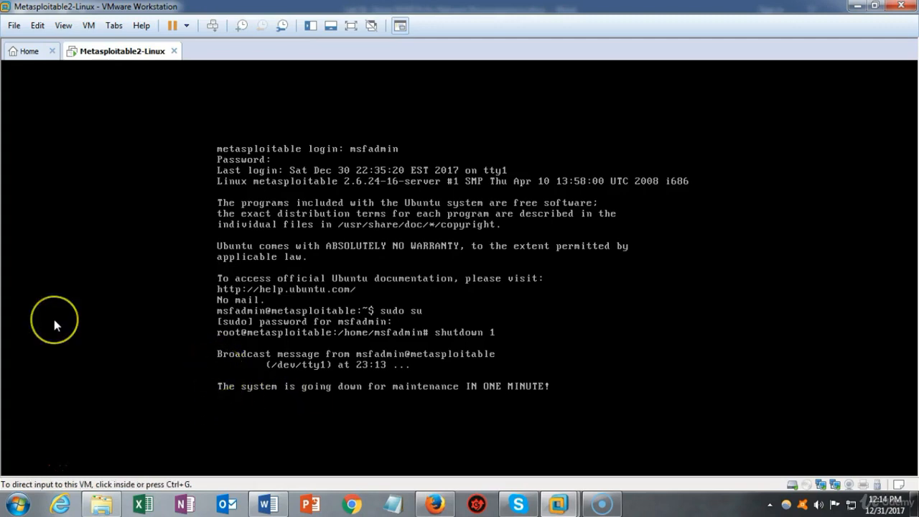